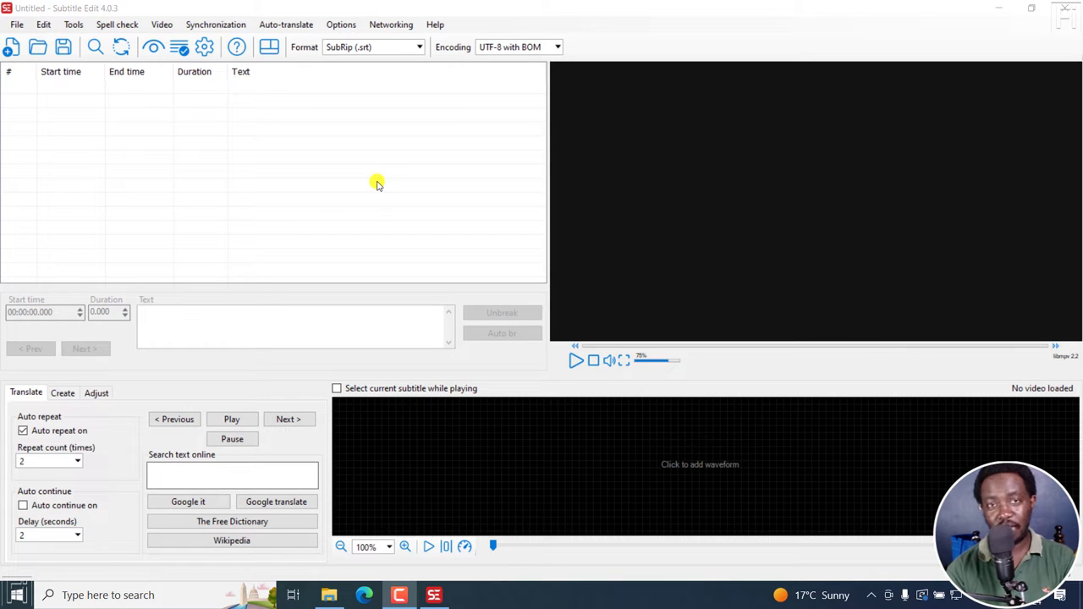
# Step: View the program's version information from the Help menu, then close it
pyautogui.click(437, 23)
pyautogui.click(451, 75)
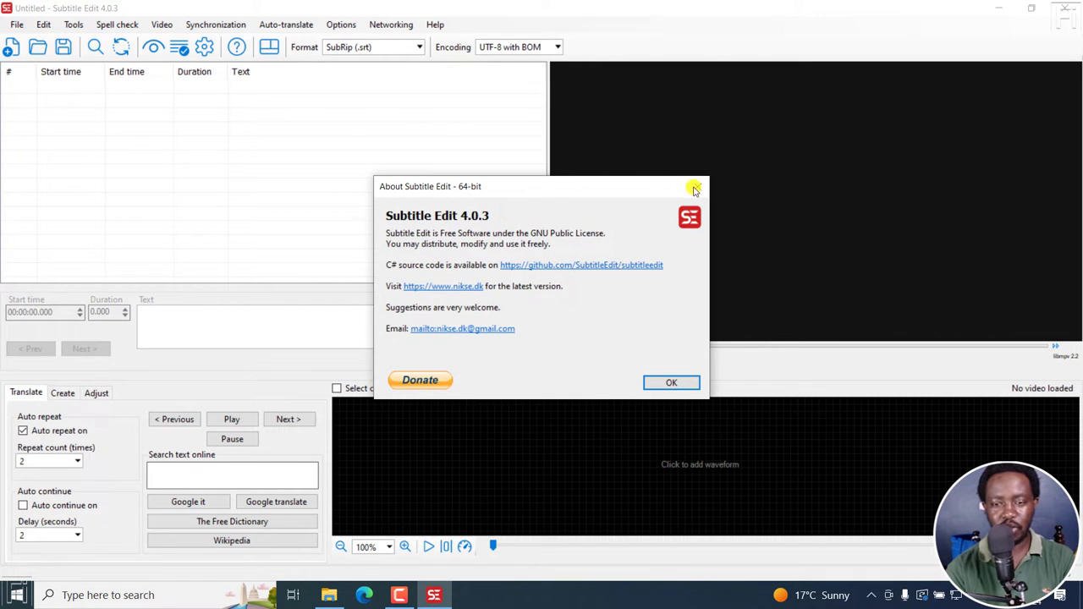
pyautogui.click(698, 187)
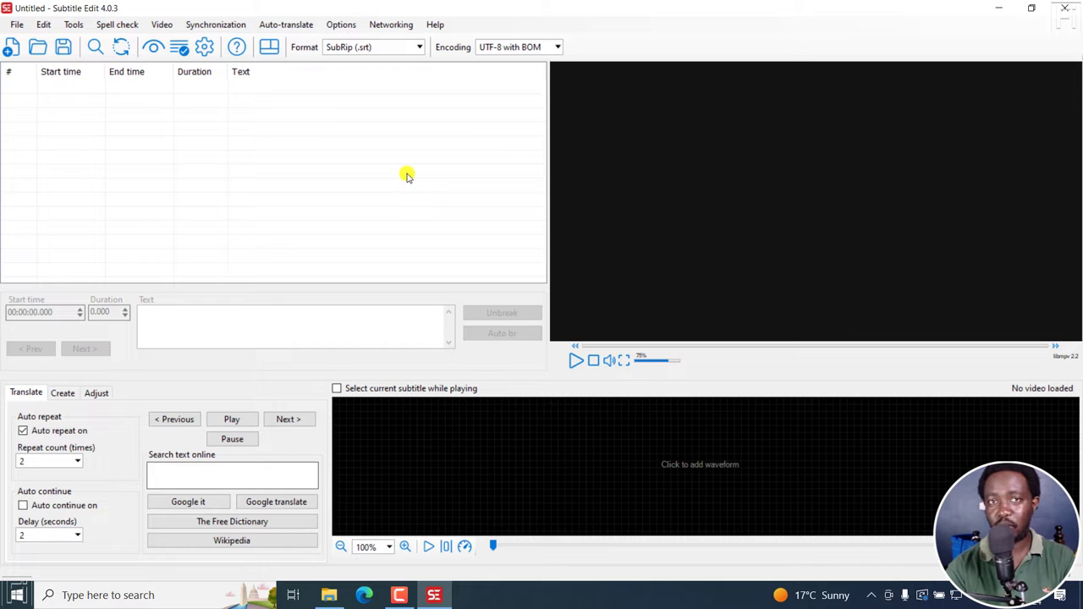
# Step: Open the video 'PXL_20230309_131039070 - Vertical' from the Video menu
pyautogui.click(159, 25)
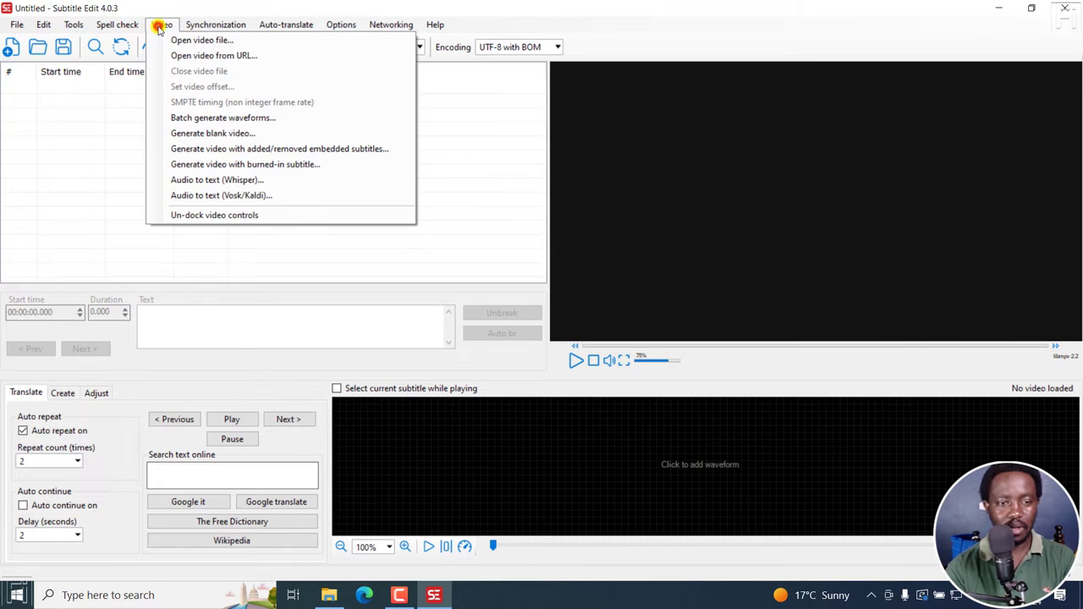
pyautogui.click(169, 40)
pyautogui.click(178, 134)
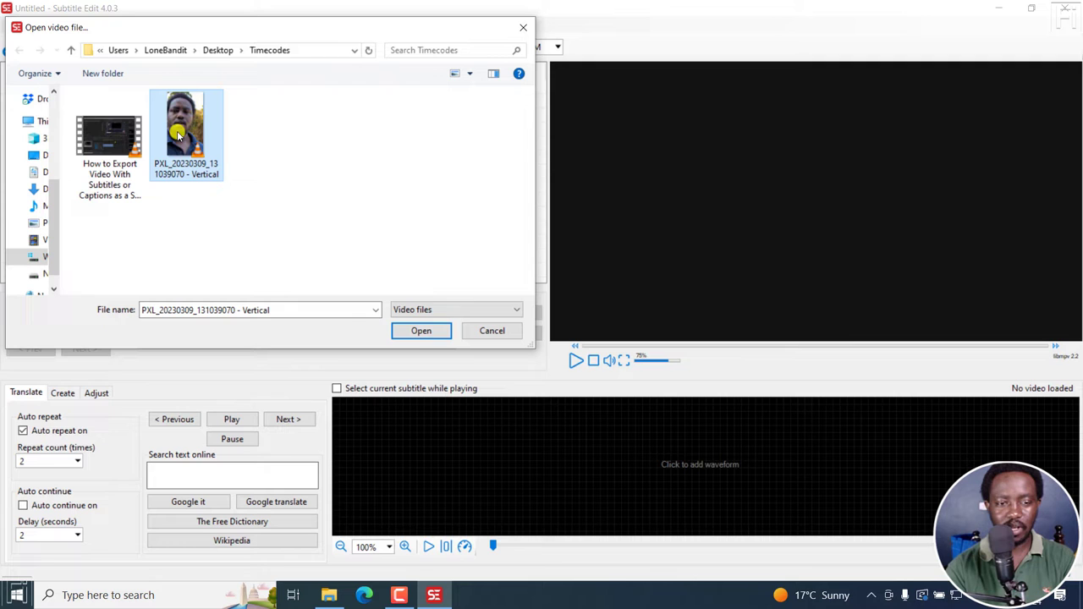
pyautogui.click(412, 332)
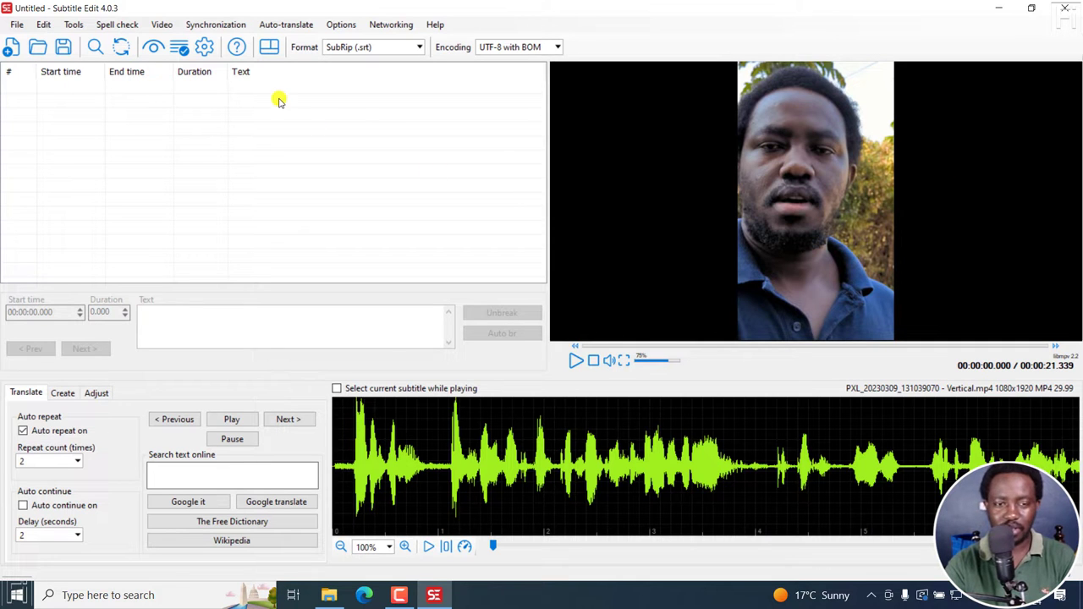
# Step: Try layouts 3 and 4, settling on layout 3 with the video on the right
pyautogui.click(269, 51)
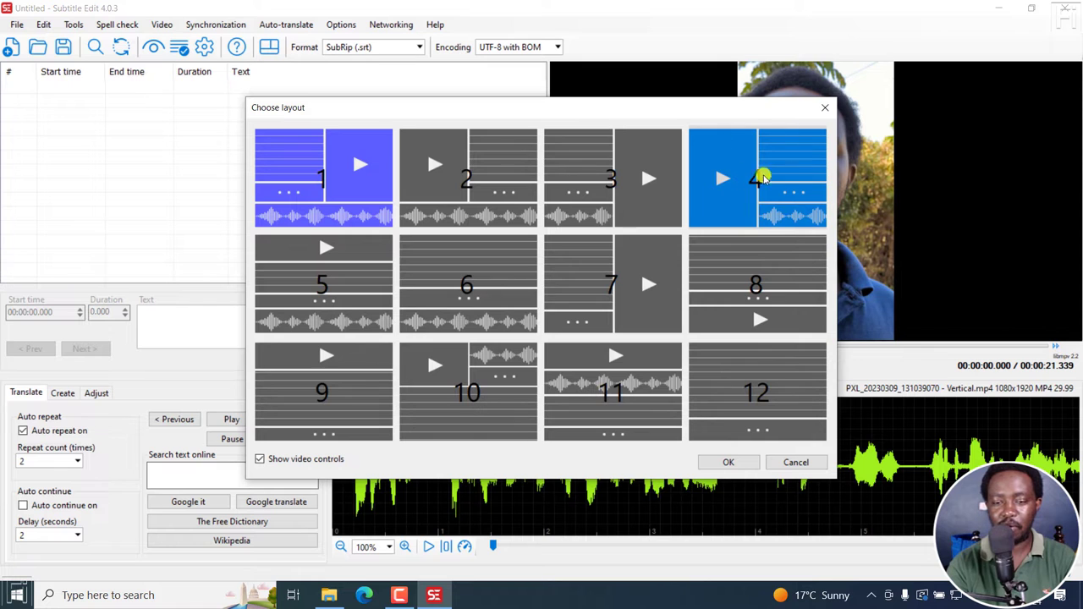
pyautogui.click(597, 183)
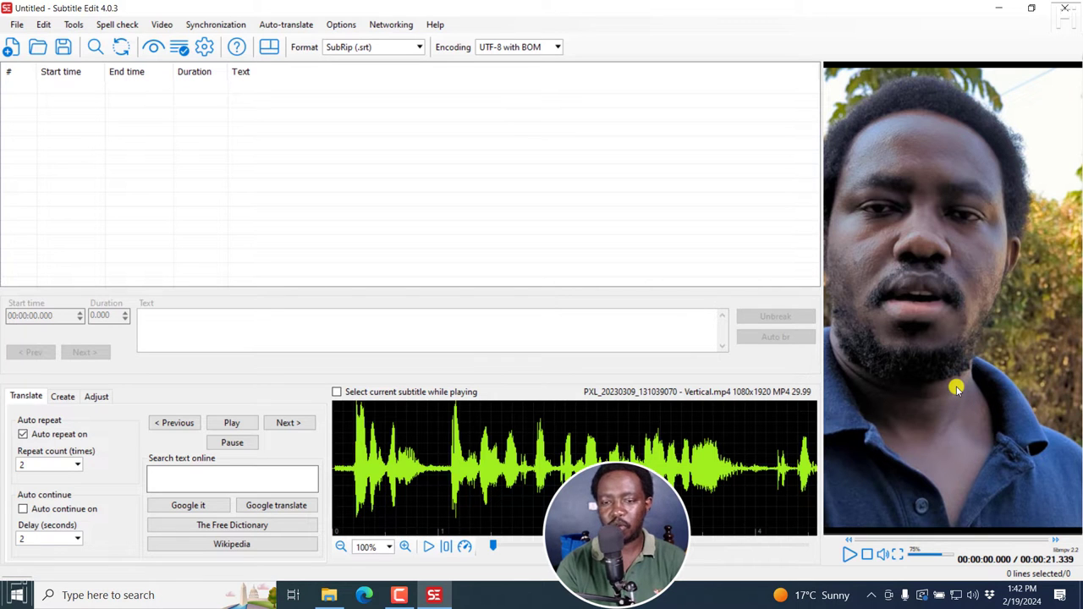
pyautogui.click(271, 47)
pyautogui.click(737, 168)
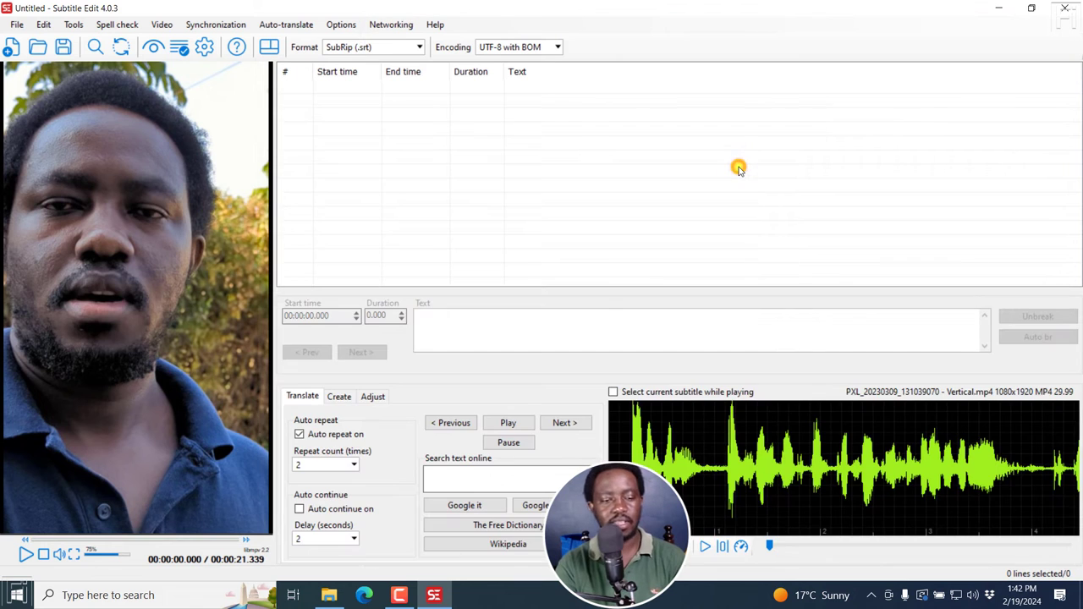
pyautogui.click(269, 47)
pyautogui.click(599, 161)
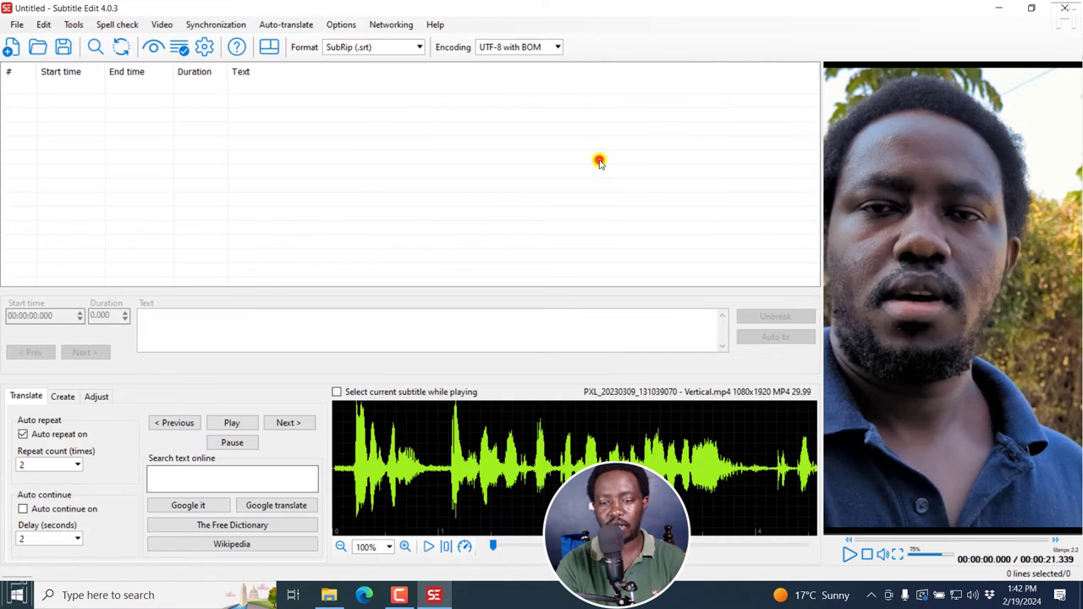
# Step: Generate English subtitles with Whisper's base model, then briefly play and pause the preview
pyautogui.click(161, 24)
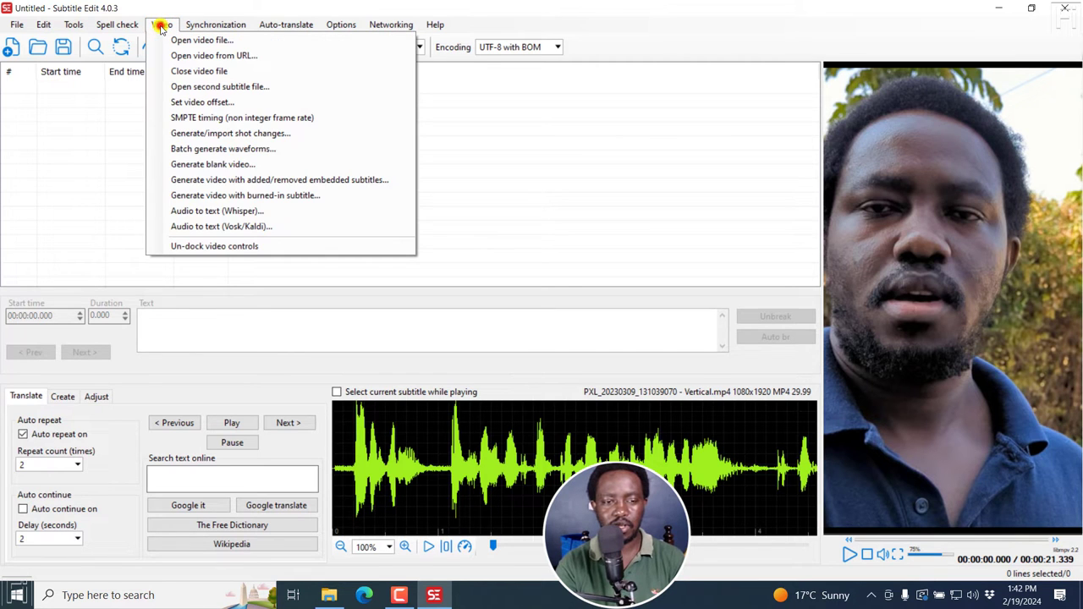
pyautogui.click(196, 212)
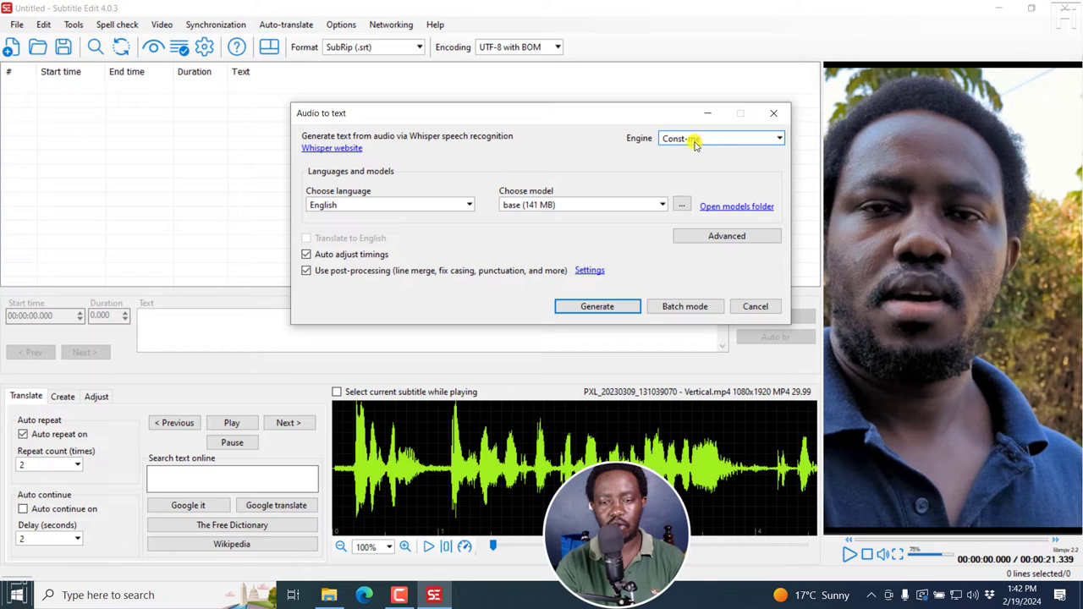
pyautogui.click(593, 310)
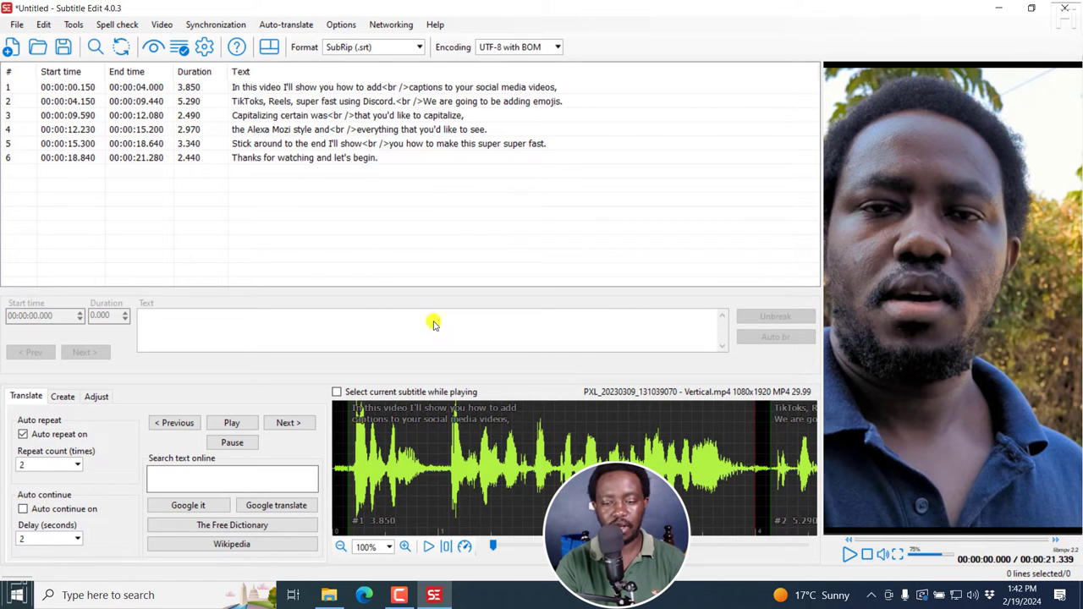
pyautogui.click(848, 554)
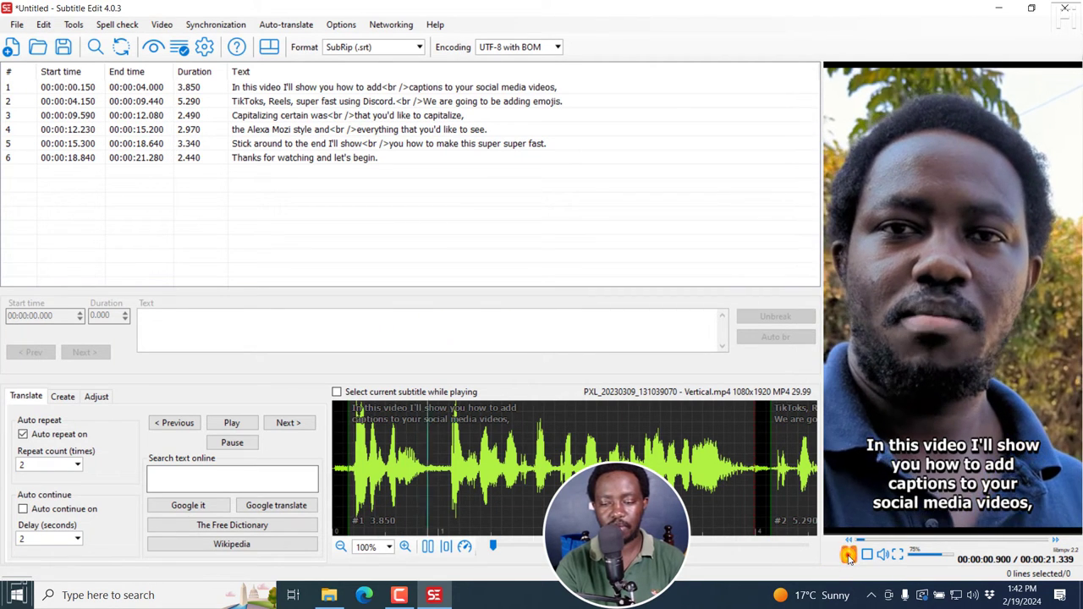
pyautogui.click(848, 554)
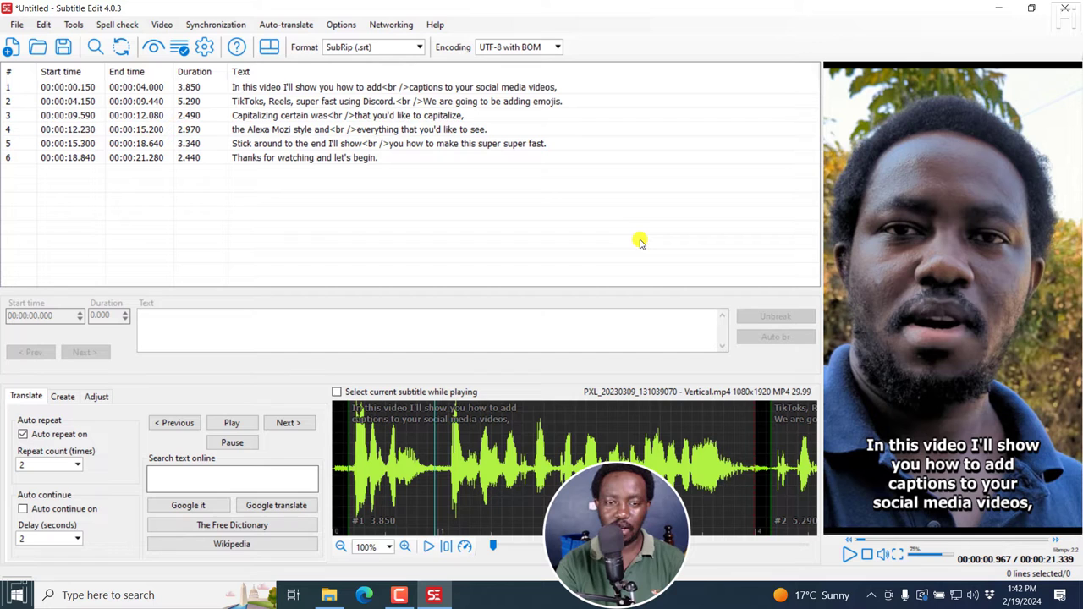
# Step: Split the first subtitle and the TikToks subtitle into two lines each
pyautogui.click(373, 90)
pyautogui.rightClick(373, 89)
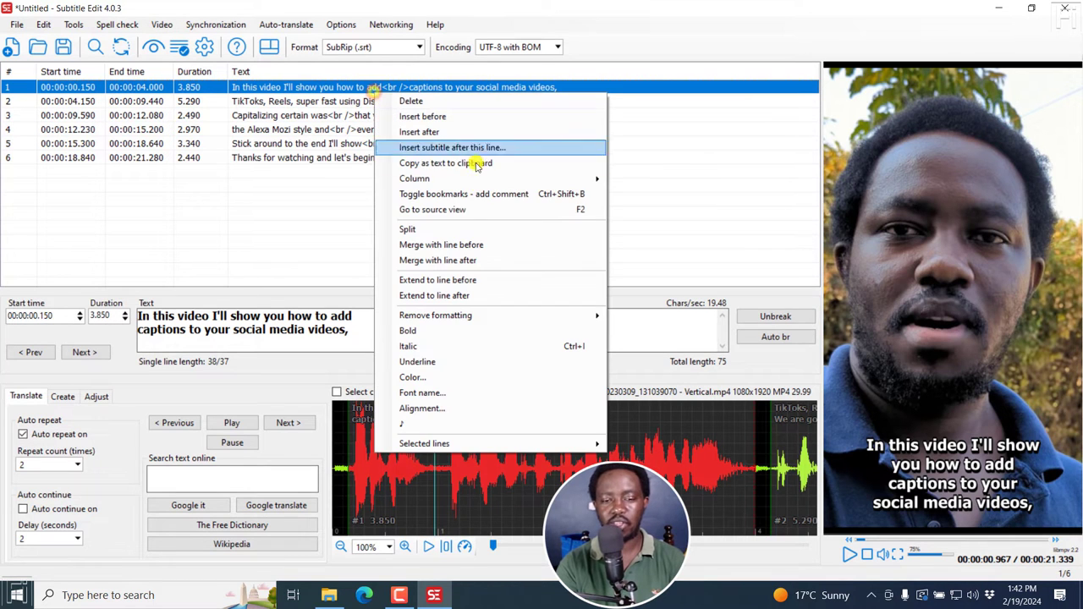
pyautogui.click(437, 226)
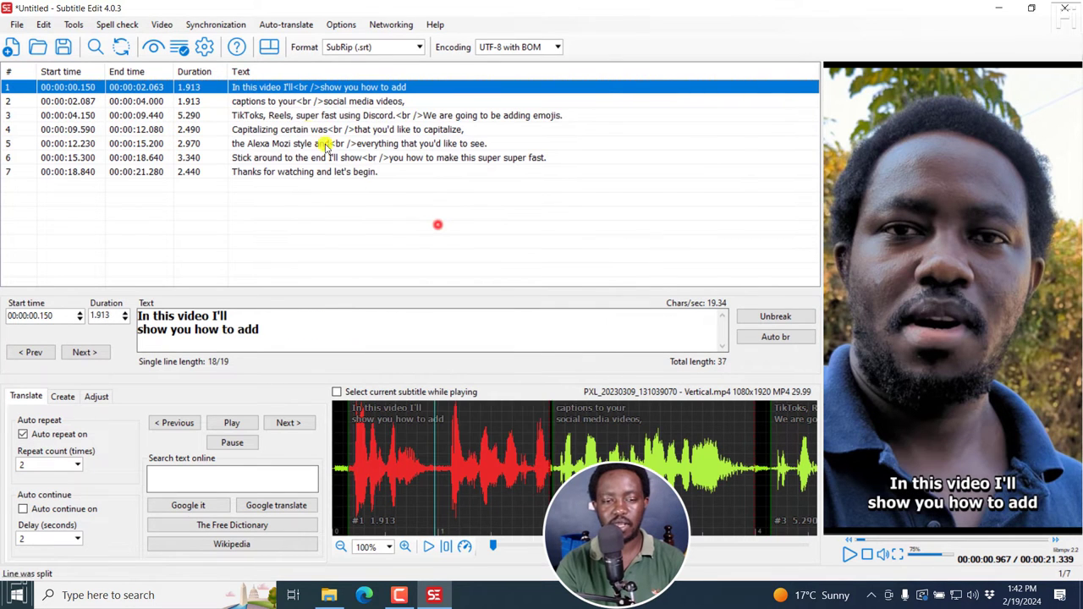
pyautogui.click(284, 115)
pyautogui.rightClick(287, 119)
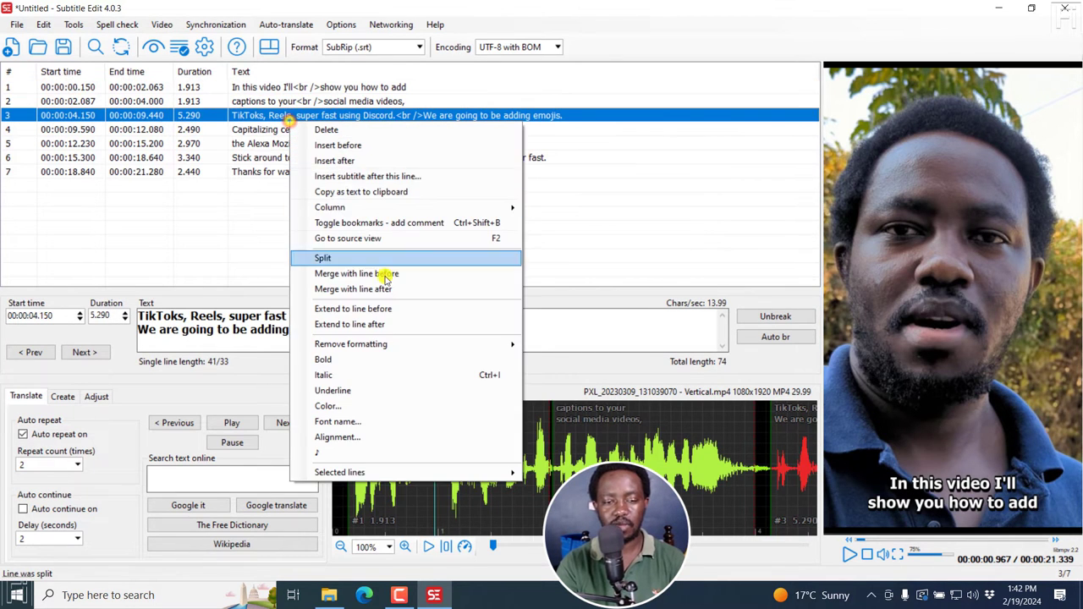
pyautogui.click(326, 257)
# Step: Split the Alexa Mozi and Stick around subtitles, then return to the first subtitle
pyautogui.click(354, 143)
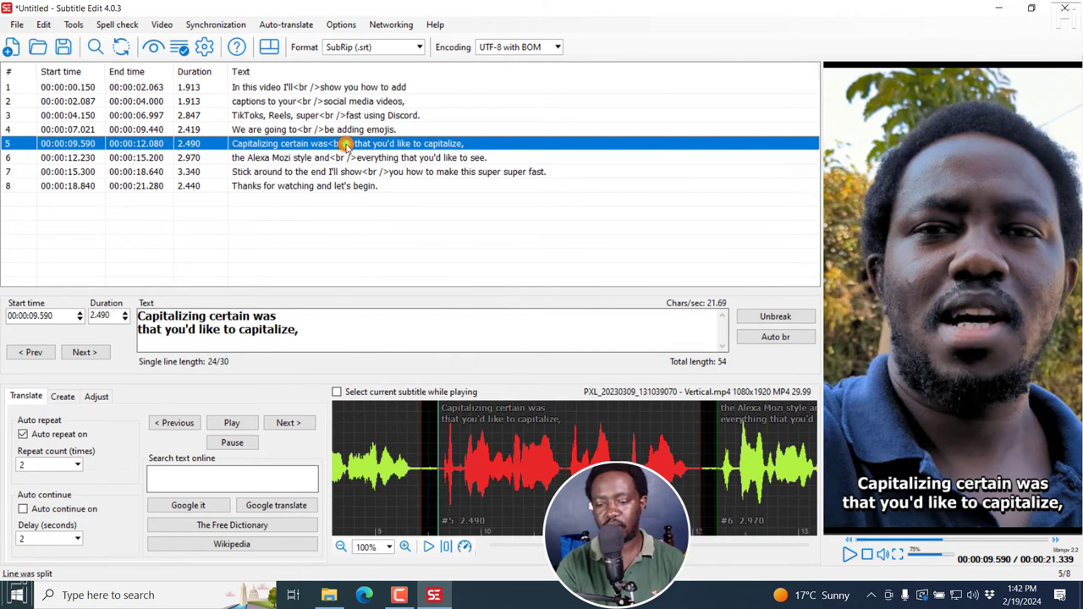
pyautogui.click(311, 156)
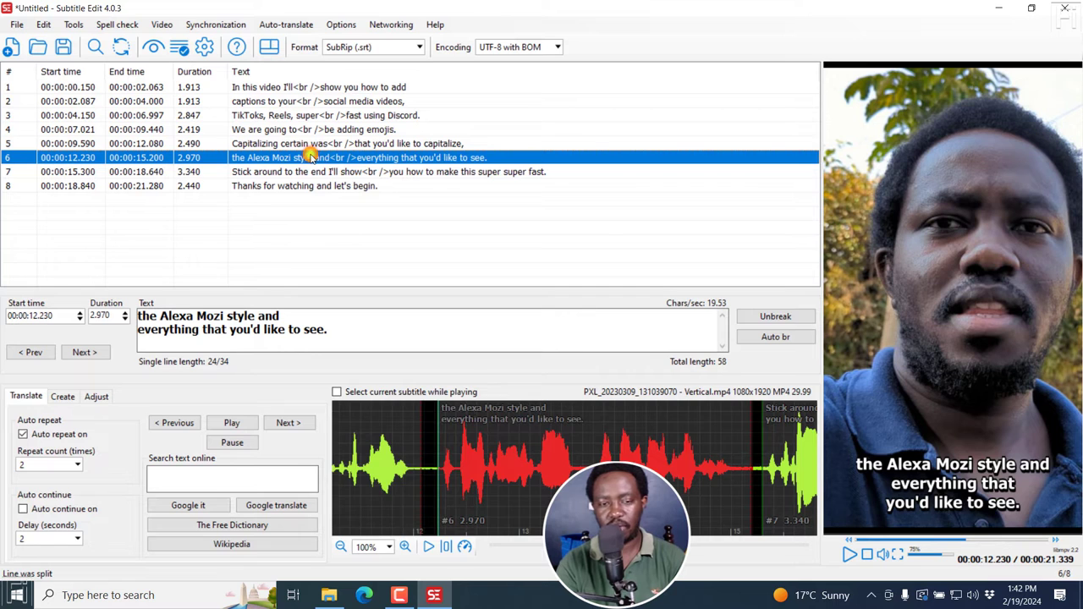
pyautogui.rightClick(310, 158)
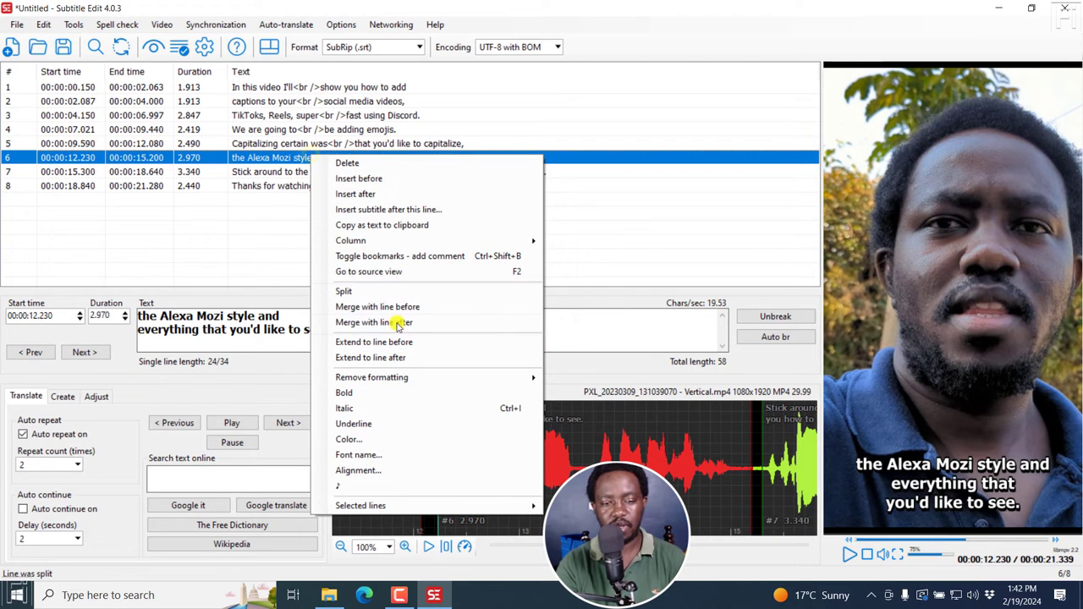
pyautogui.click(378, 289)
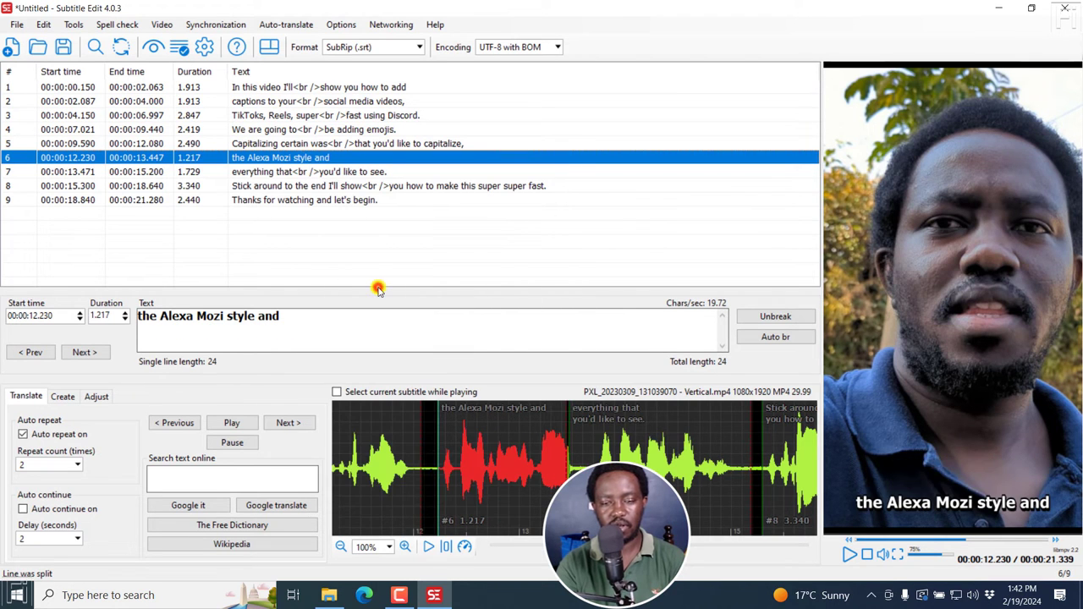
pyautogui.click(299, 185)
pyautogui.rightClick(298, 185)
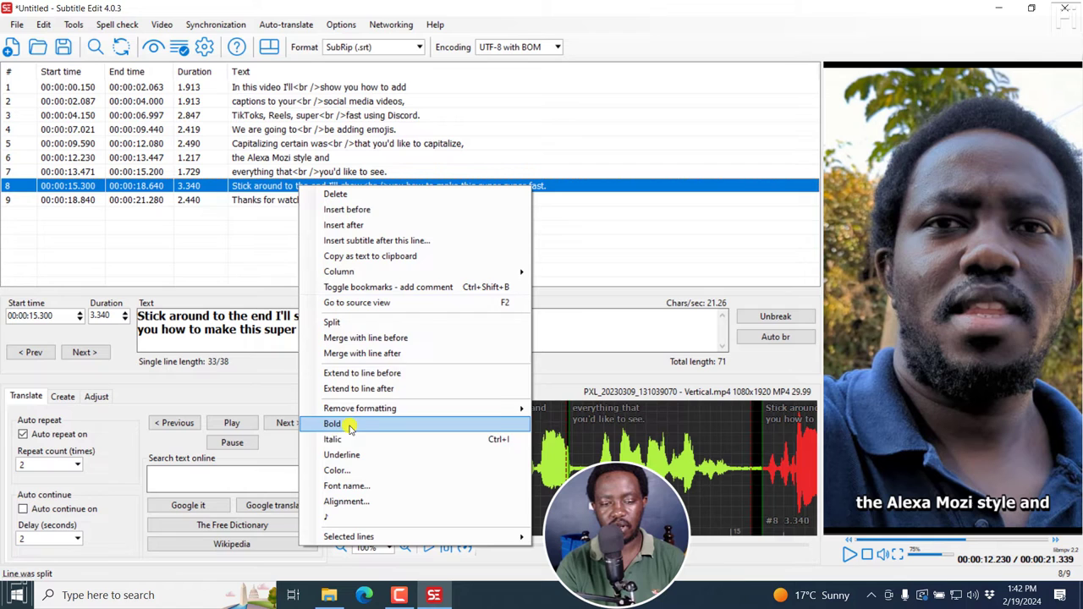
pyautogui.click(341, 322)
pyautogui.click(273, 87)
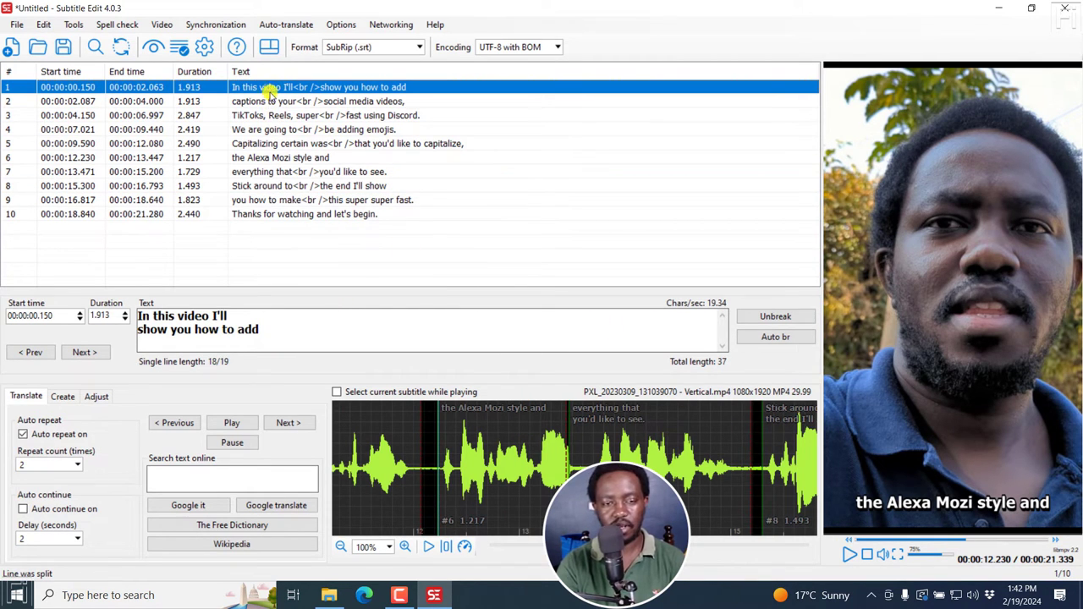
pyautogui.click(269, 89)
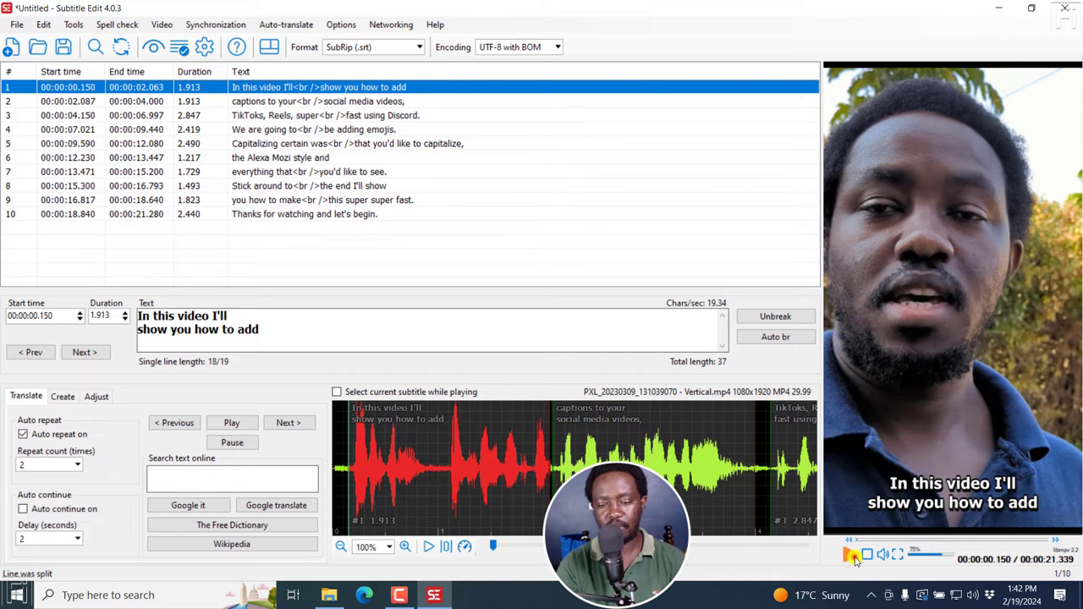
# Step: Play the video from the first subtitle to review the shortened captions
pyautogui.click(851, 556)
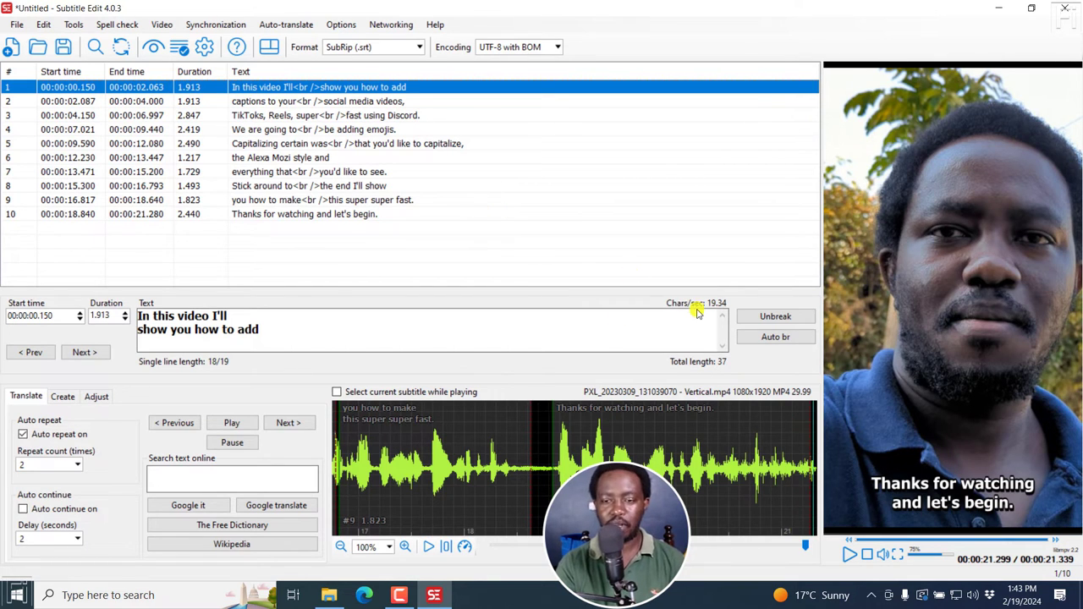
pyautogui.moveTo(821, 220); pyautogui.dragTo(794, 225)
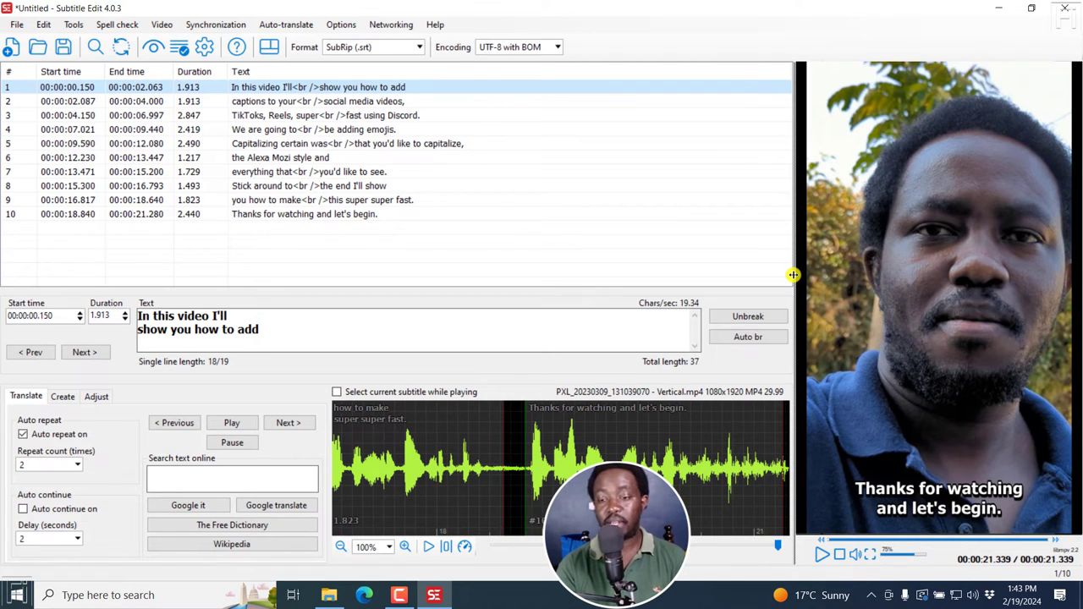
pyautogui.moveTo(792, 275); pyautogui.dragTo(813, 268)
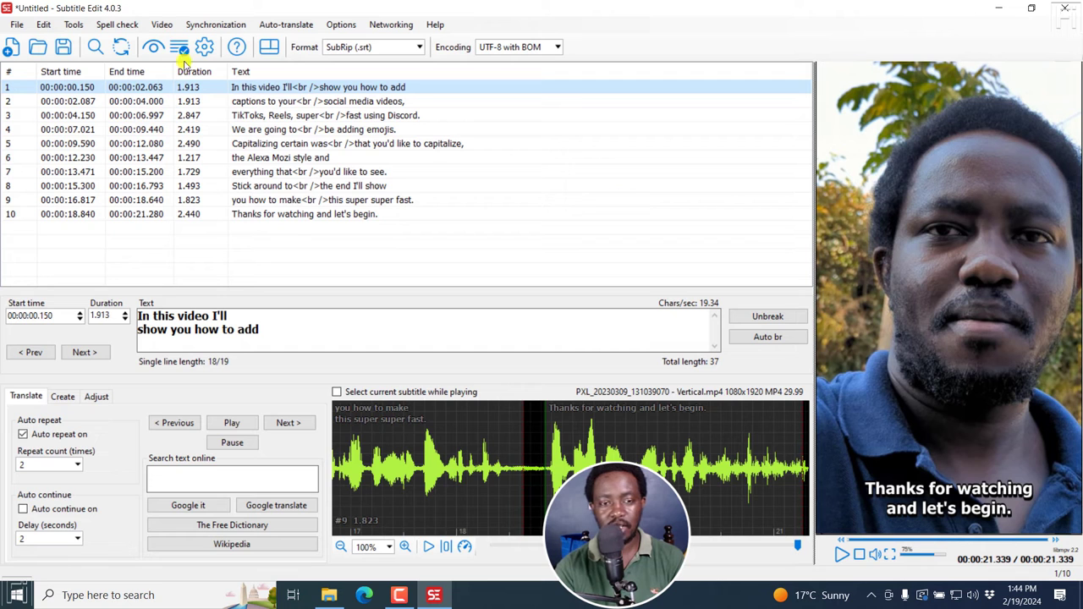
pyautogui.click(269, 47)
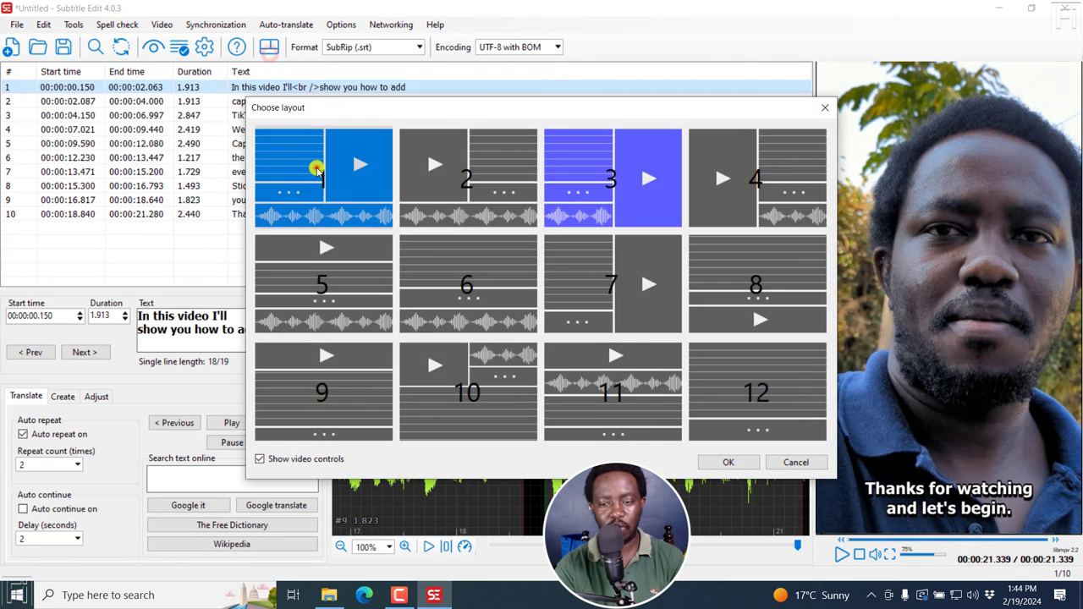
pyautogui.click(315, 168)
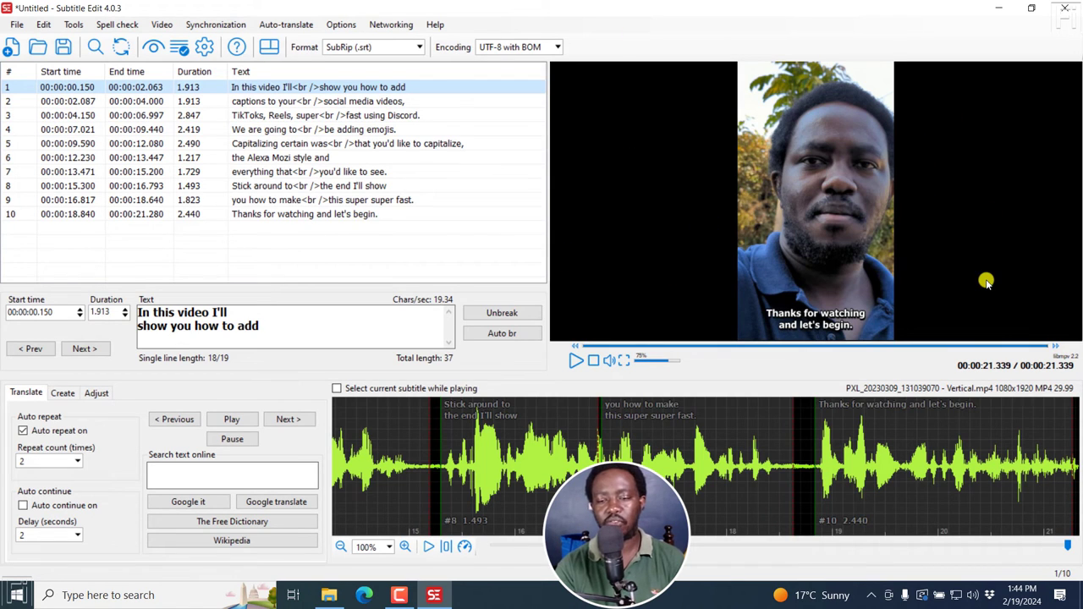
pyautogui.click(266, 46)
pyautogui.click(640, 169)
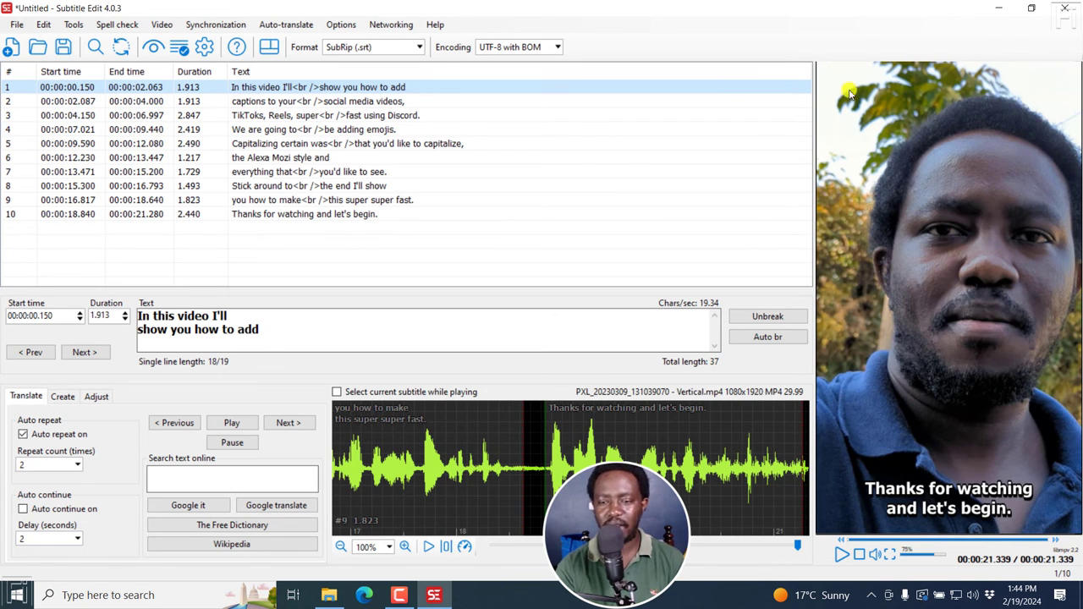
pyautogui.click(268, 47)
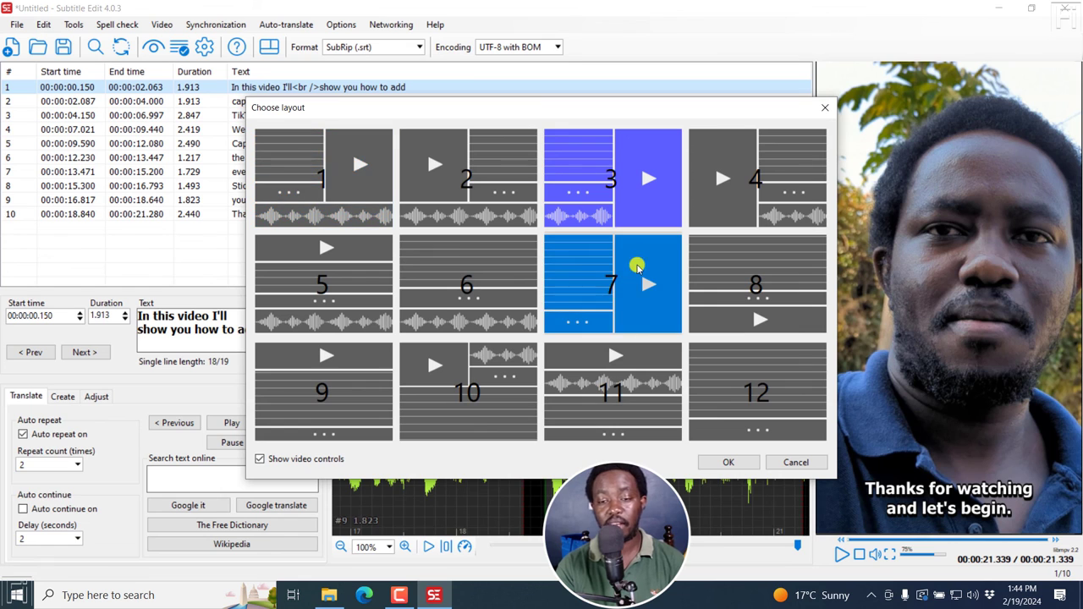
pyautogui.click(825, 107)
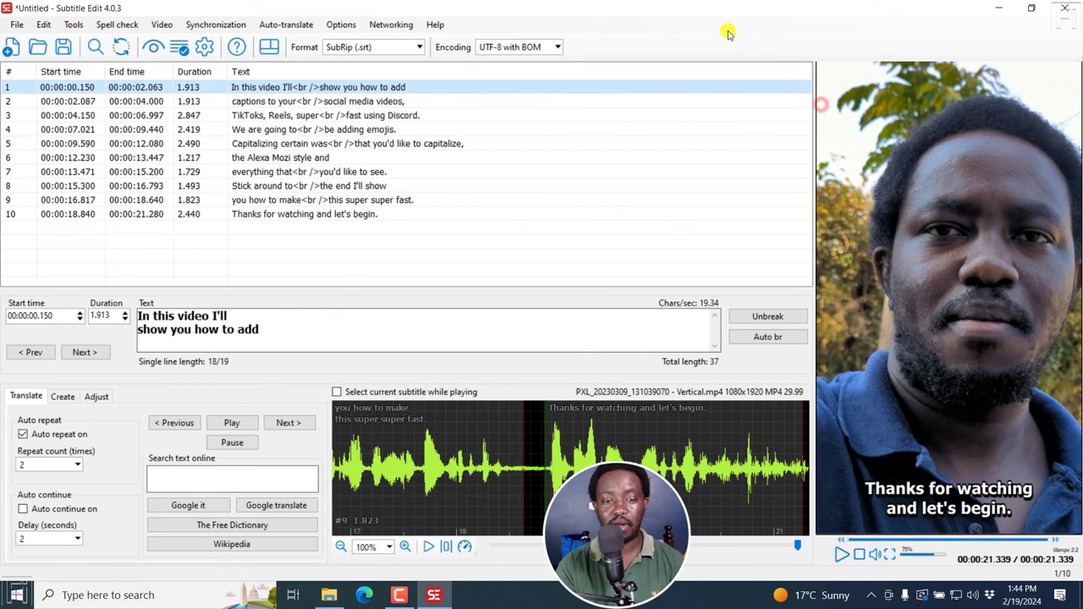